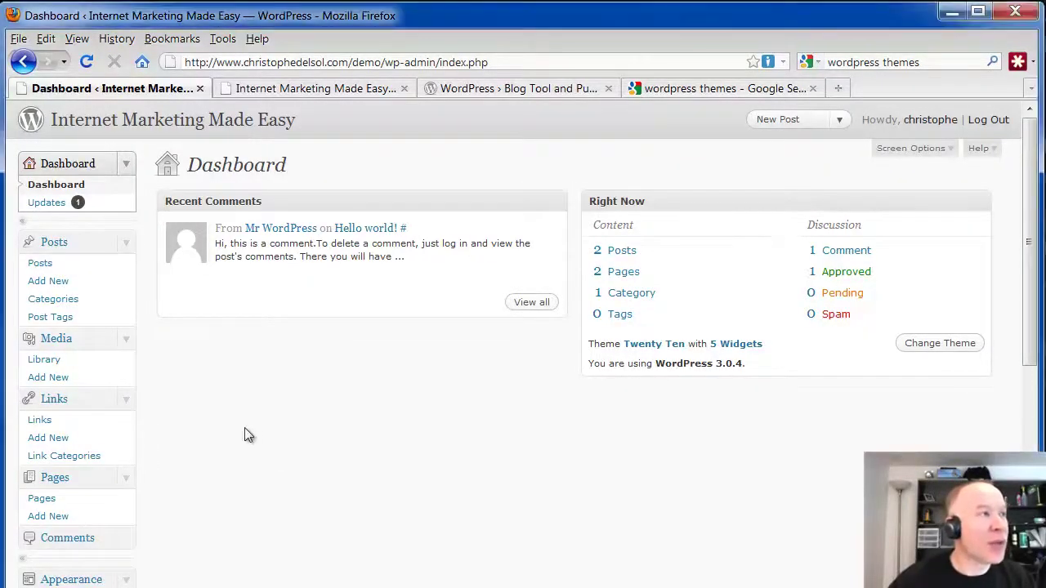
Open the Appearance > Widgets page from the dashboard sidebar
scroll(244, 432, "down", 5)
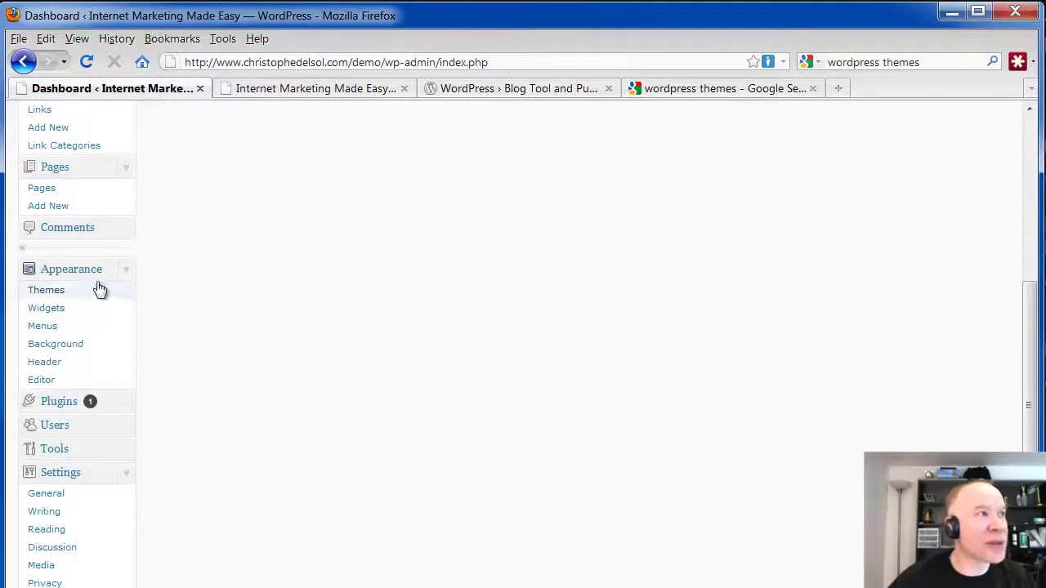
left_click(59, 313)
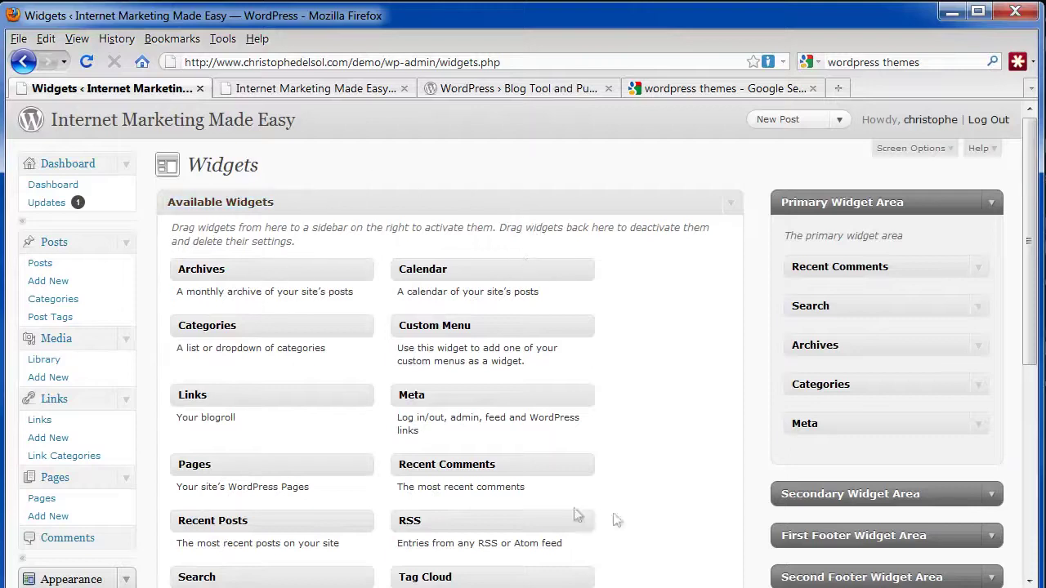
Add a Calendar widget to the Primary Widget Area, then remove it again
left_click(991, 204)
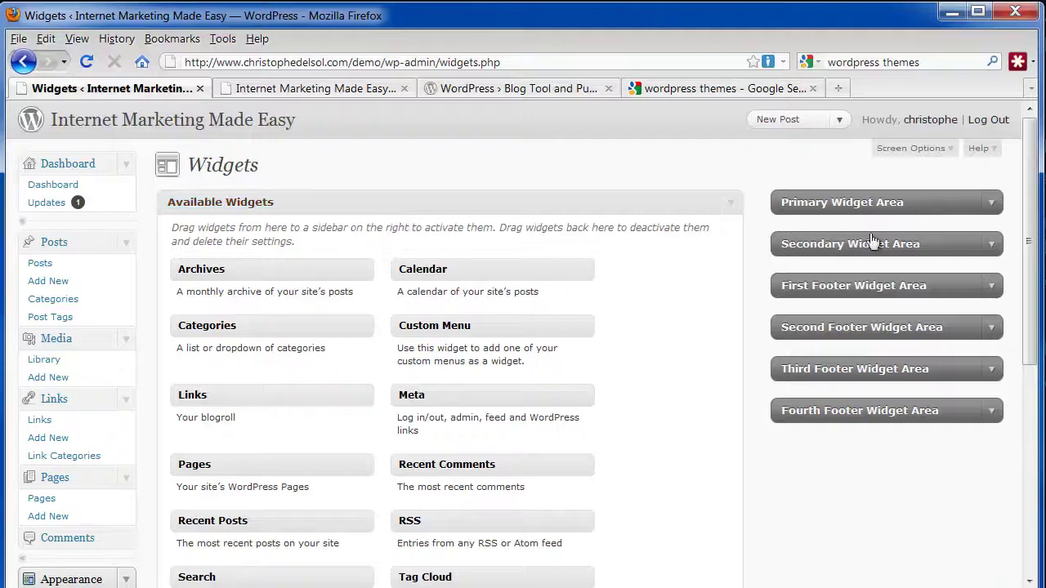
left_click(986, 205)
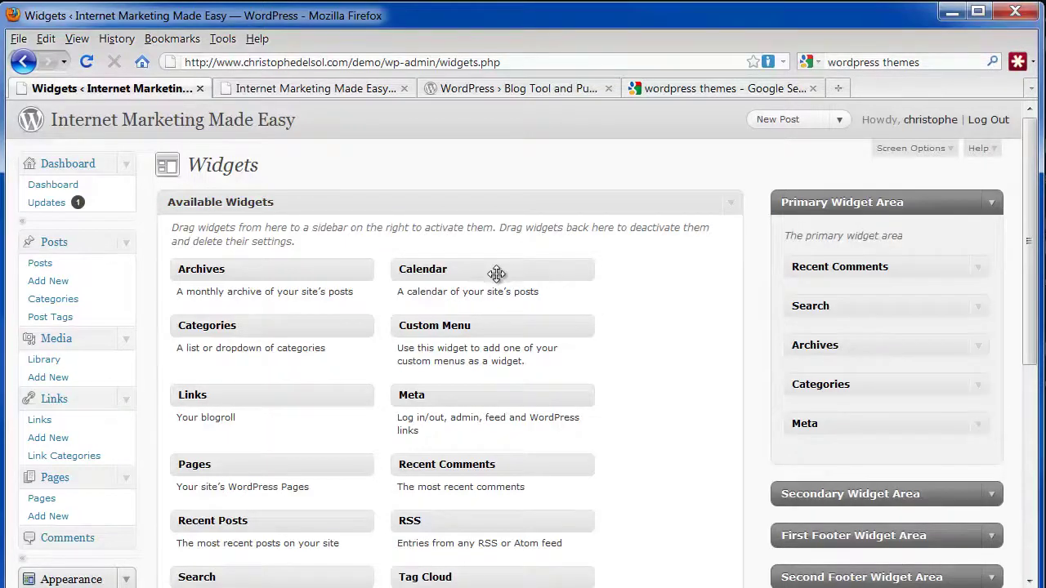
mouse_move(497, 273)
left_mouse_down()
mouse_move(824, 454)
mouse_move(848, 513)
left_mouse_up()
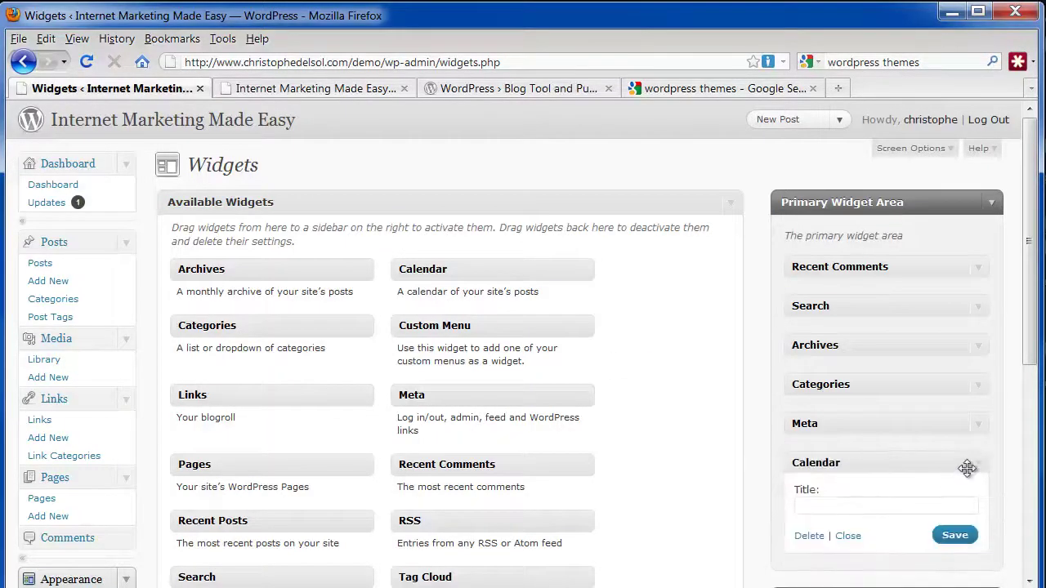
mouse_move(825, 449)
left_mouse_down()
mouse_move(527, 334)
mouse_move(483, 372)
left_mouse_up()
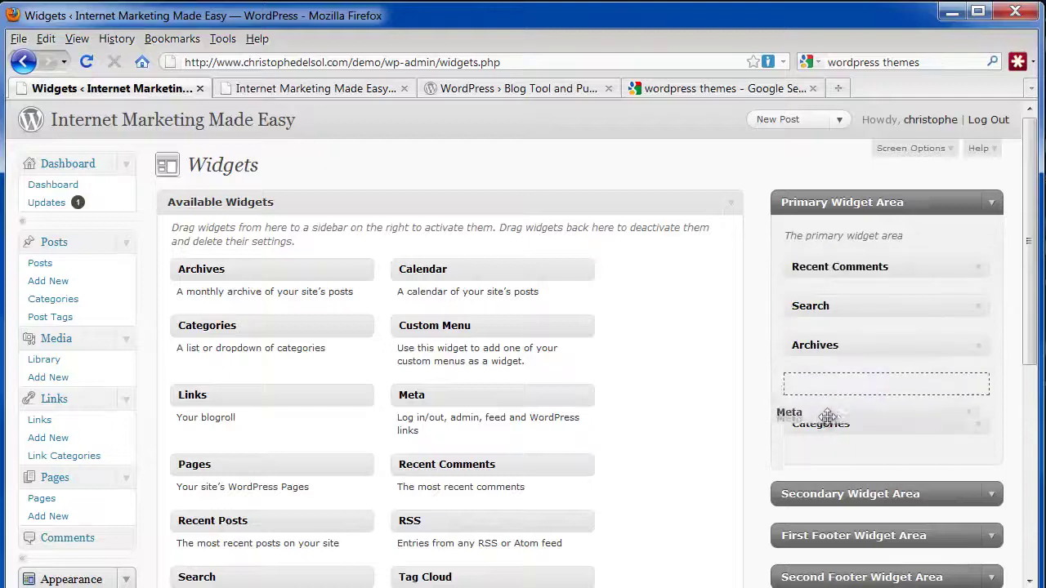
Place a Text widget titled 'First11111' in the First Footer Widget Area, then load the live site
left_click(997, 204)
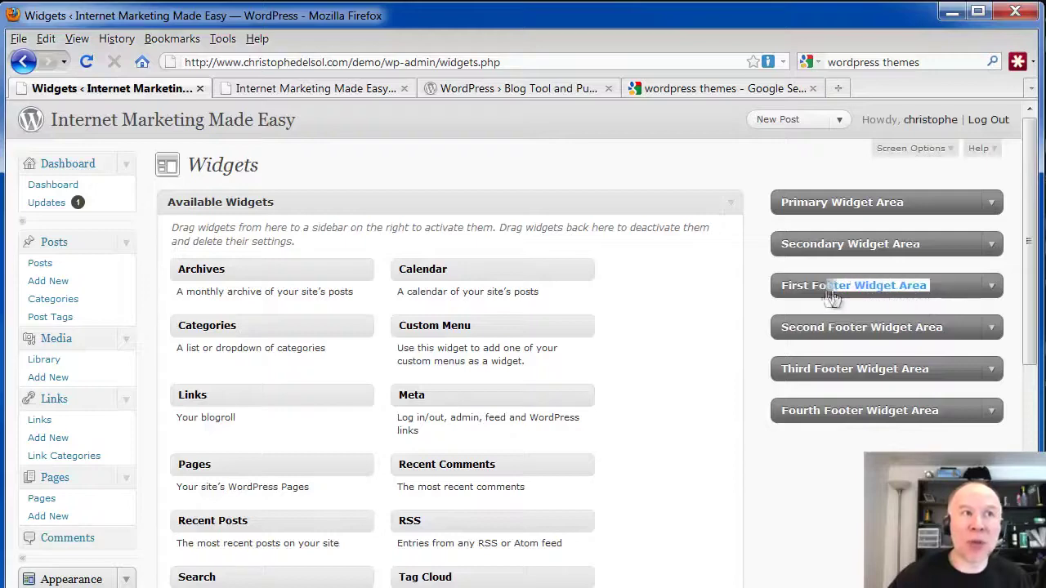
left_click(780, 296)
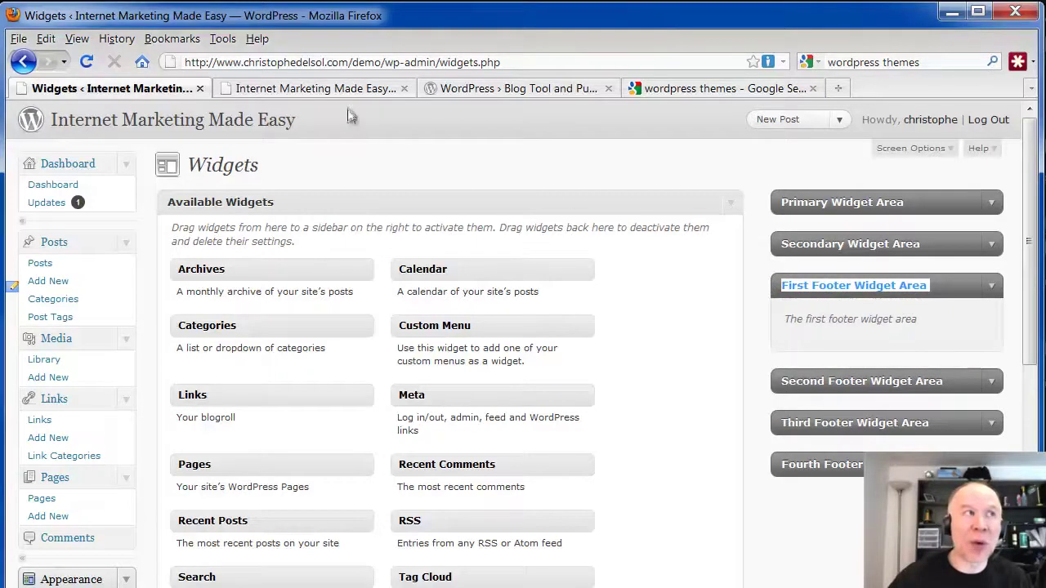
scroll(597, 392, "down", 6)
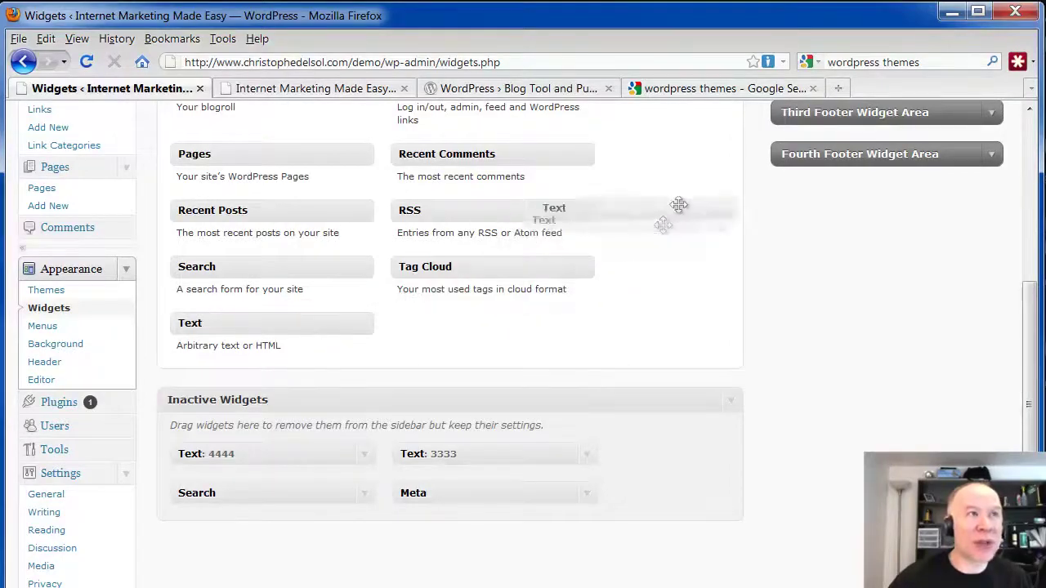
mouse_move(679, 204)
left_mouse_down()
mouse_move(902, 263)
mouse_move(901, 275)
left_mouse_up()
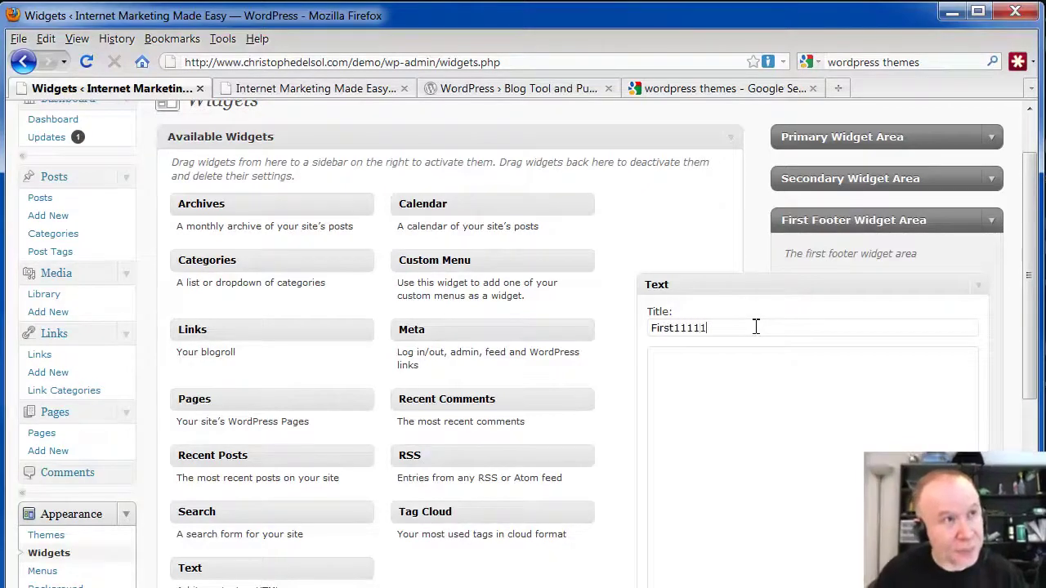
scroll(849, 380, "down", 5)
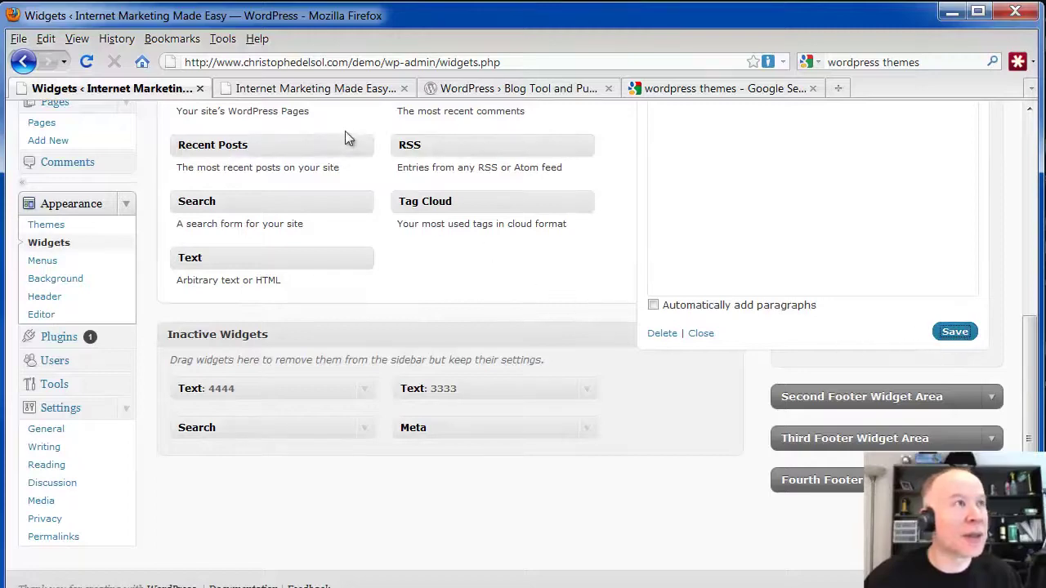
left_click(340, 91)
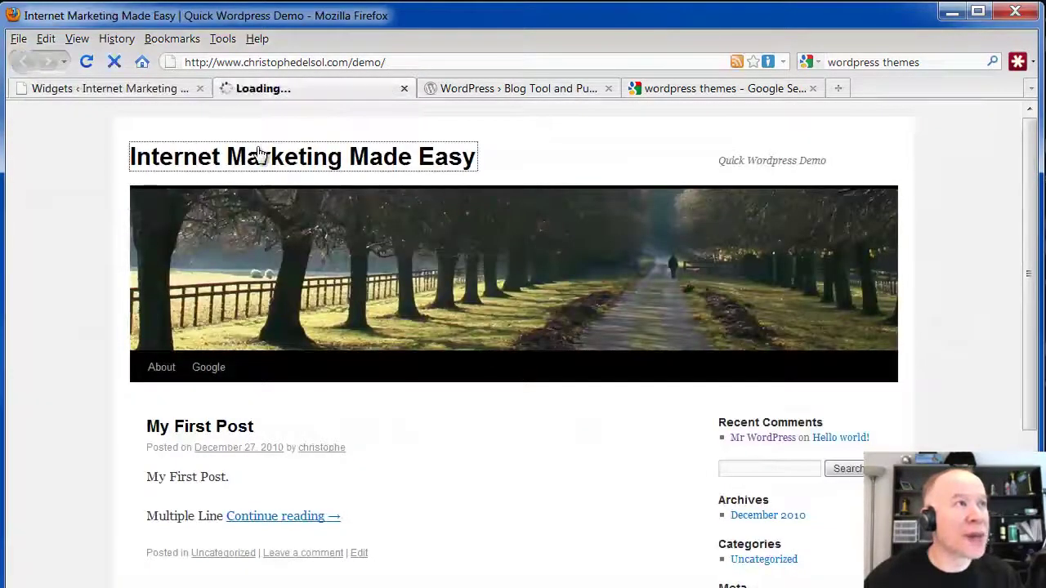
Check the live footer shows the 'First11111' widget with 'test' text, then return to Widgets
scroll(440, 403, "down", 5)
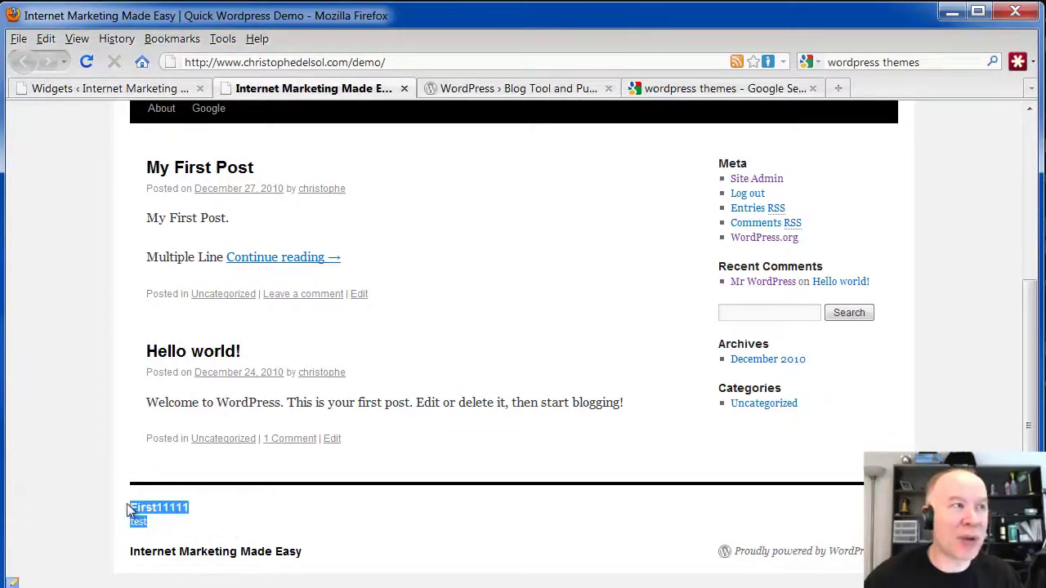
left_click(170, 92)
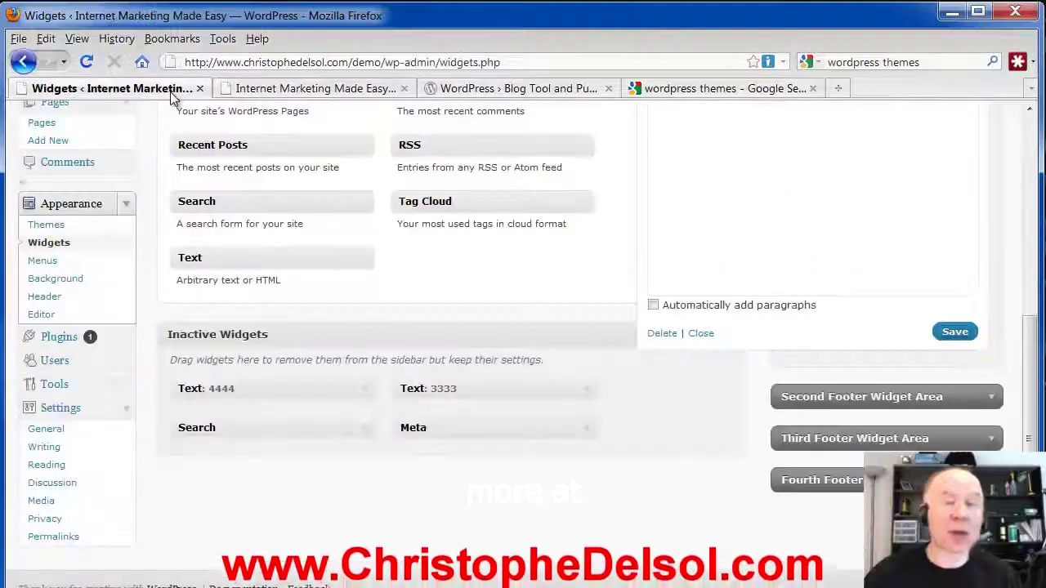